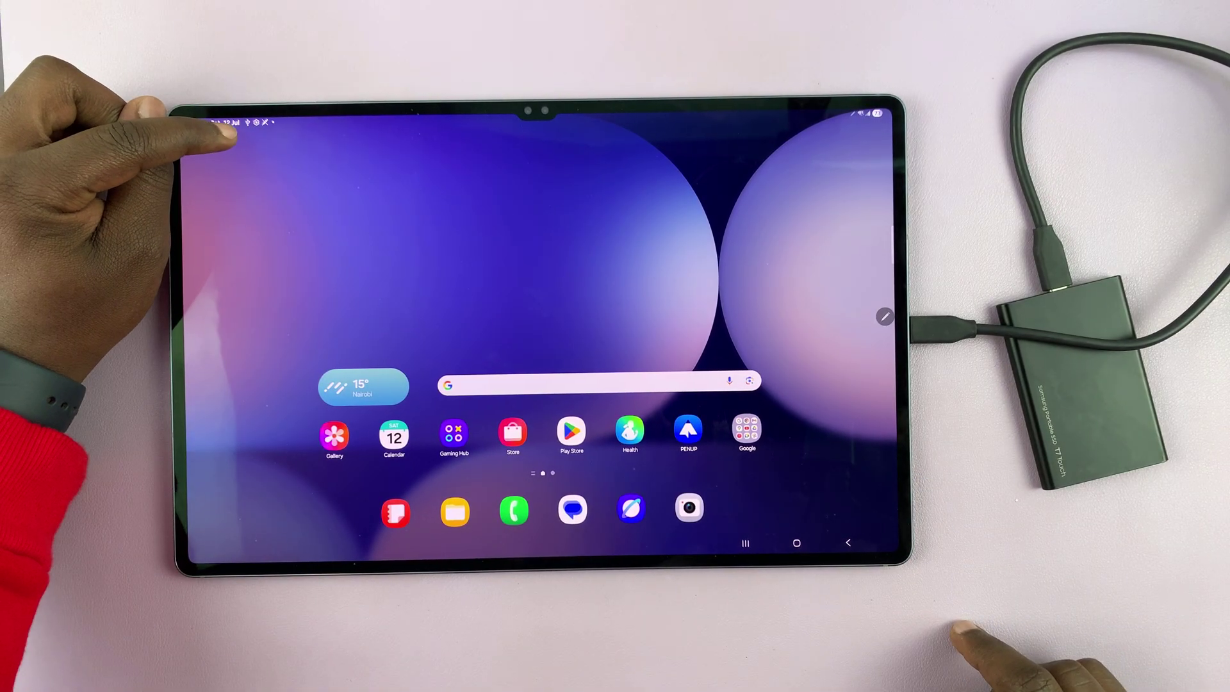
- Pull down the notification panel, dismiss the swipe-gesture tip and close the panel
left_click_drag(274, 125, 274, 384)
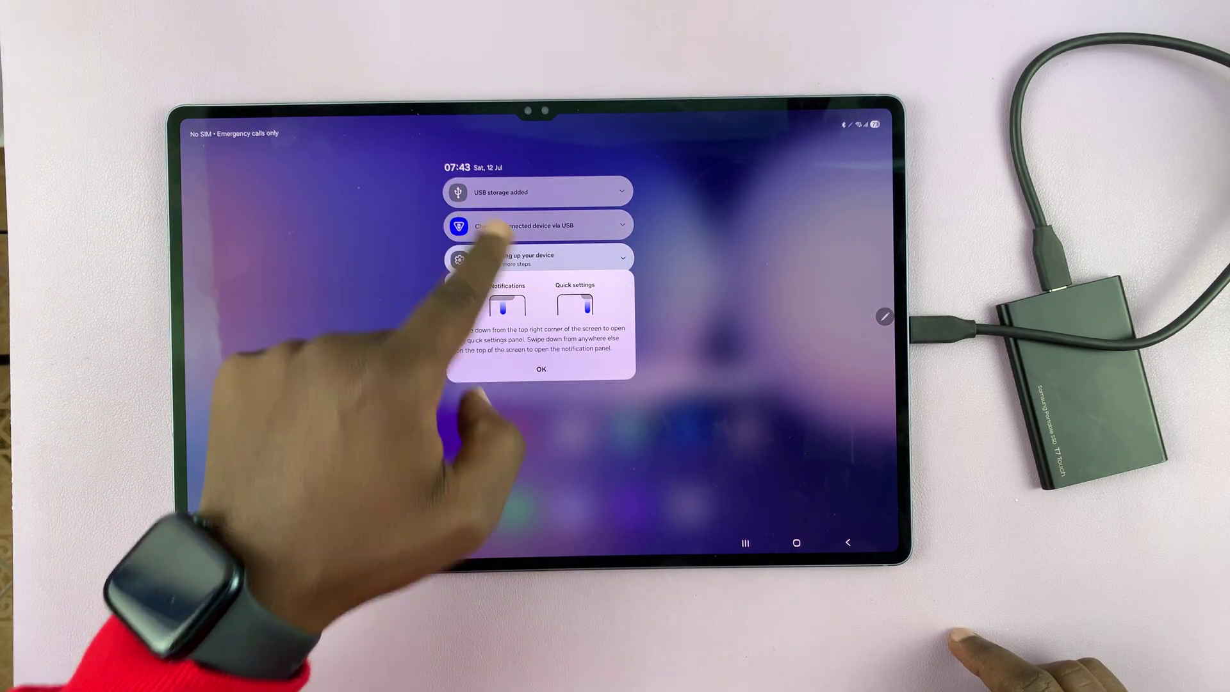
left_click(542, 369)
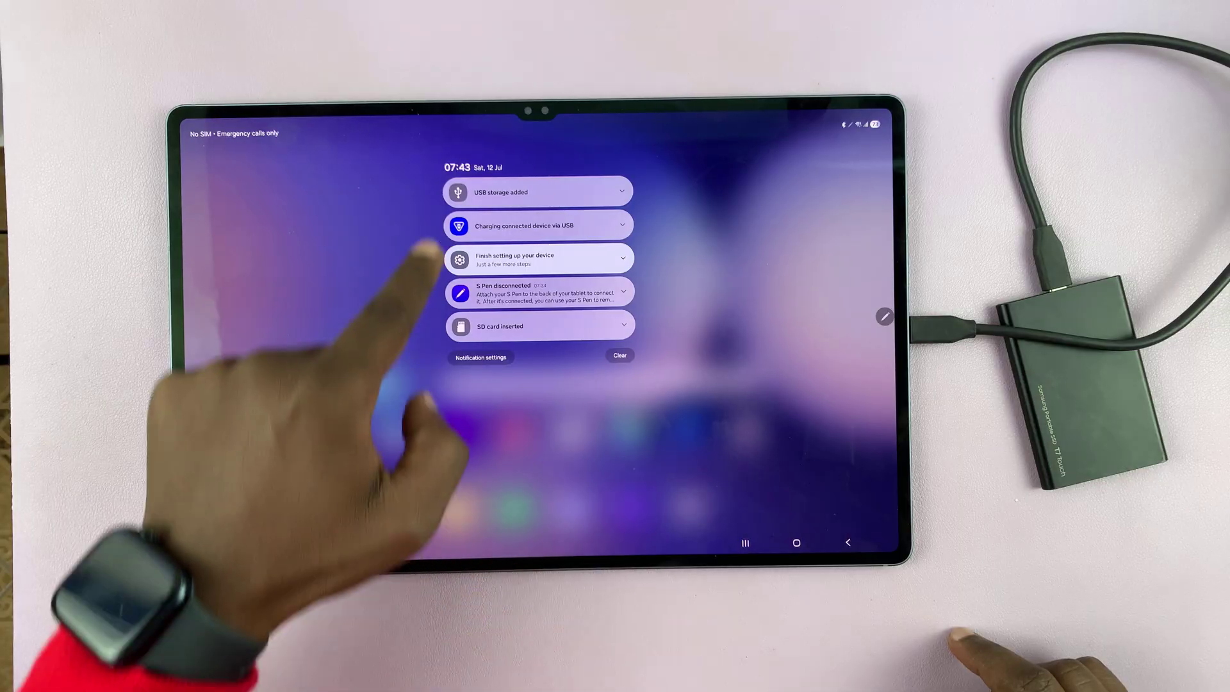
left_click(508, 481)
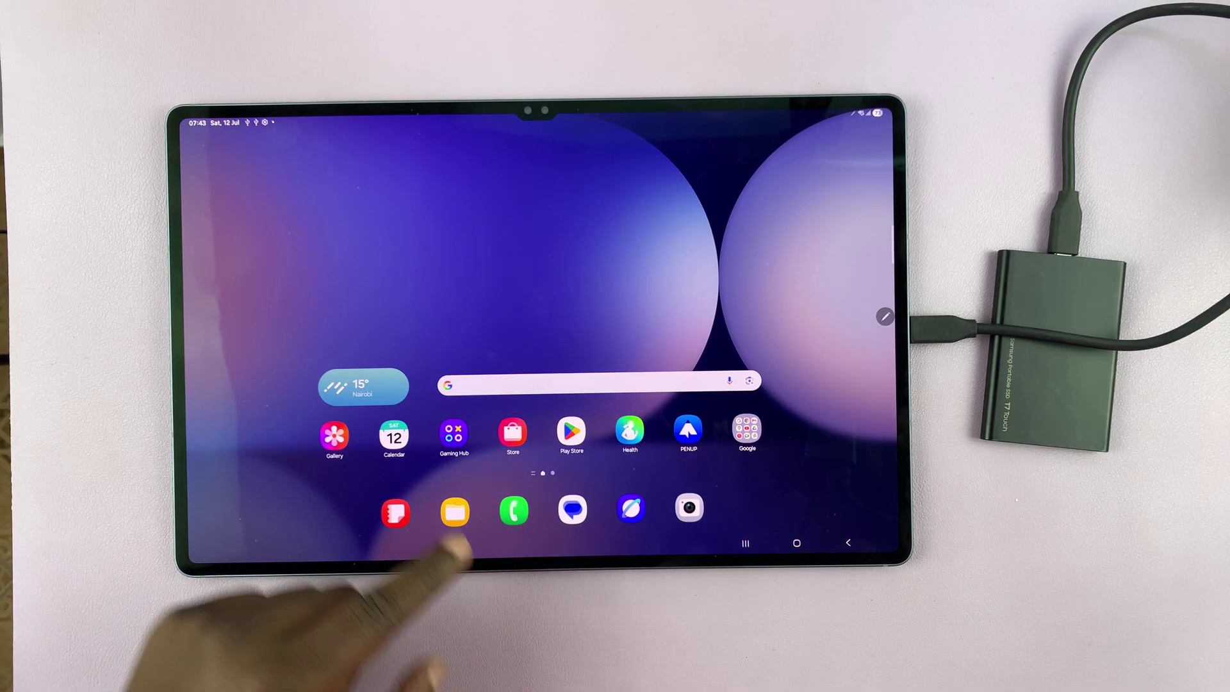
- From the app drawer, peek into the Samsung folder, then launch My Files
left_click_drag(403, 462, 404, 241)
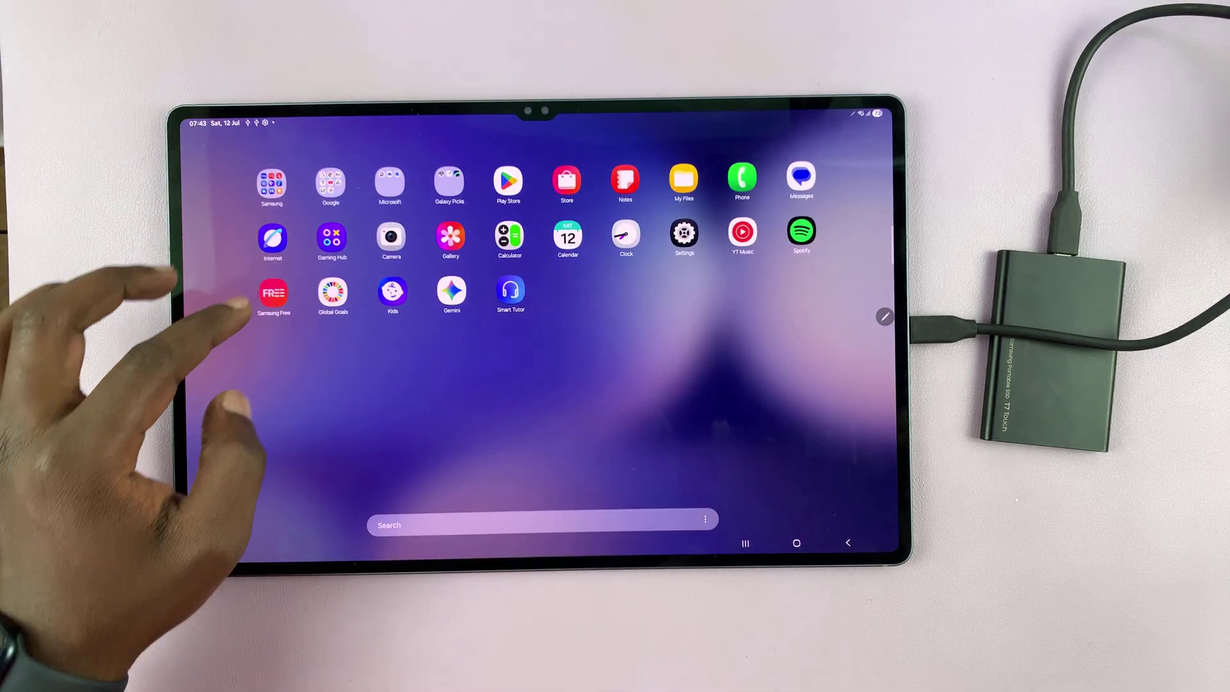
left_click(272, 184)
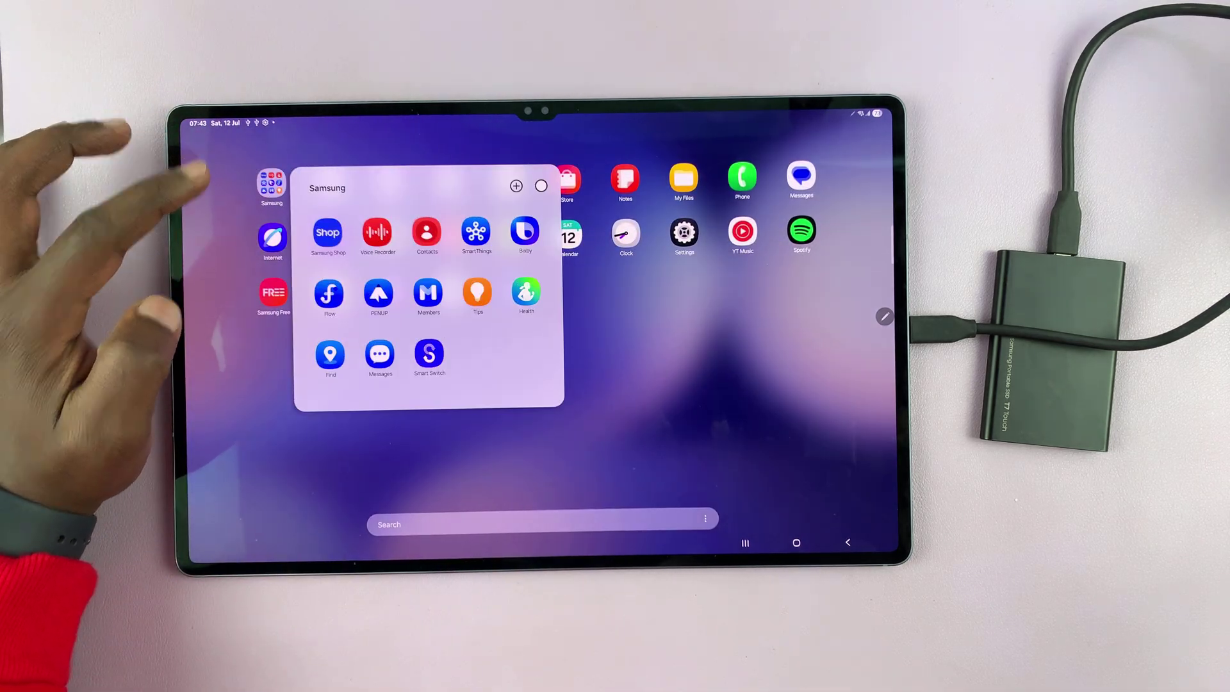
left_click(848, 543)
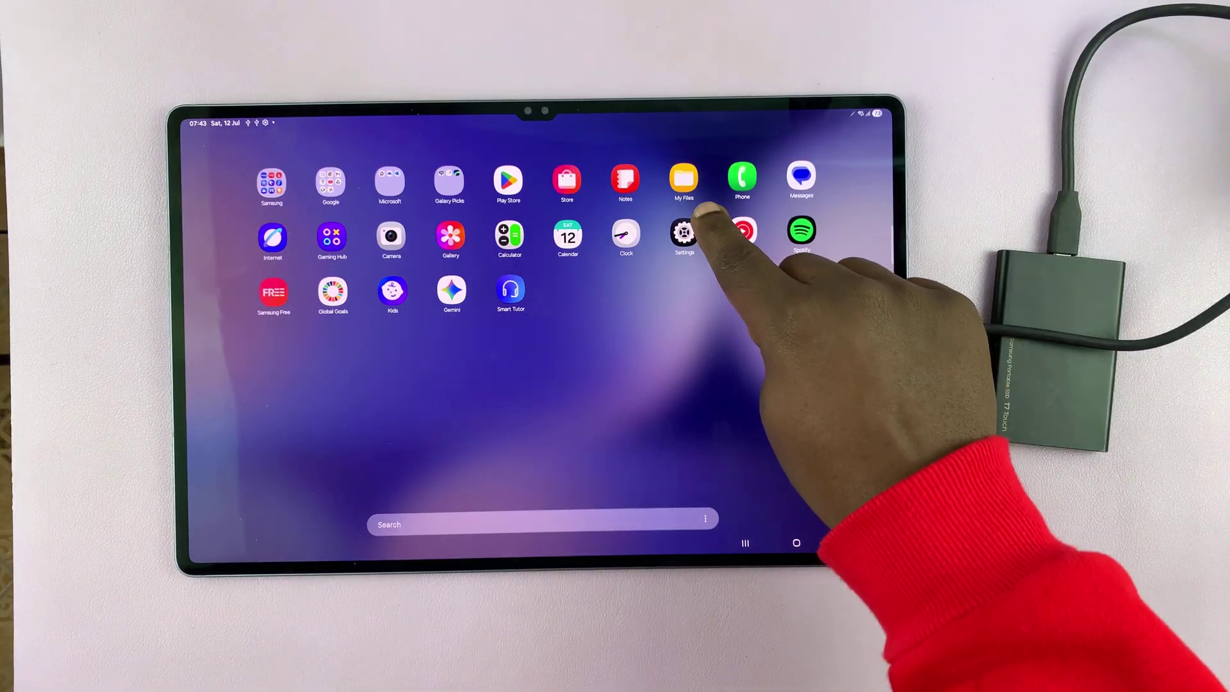
left_click(683, 178)
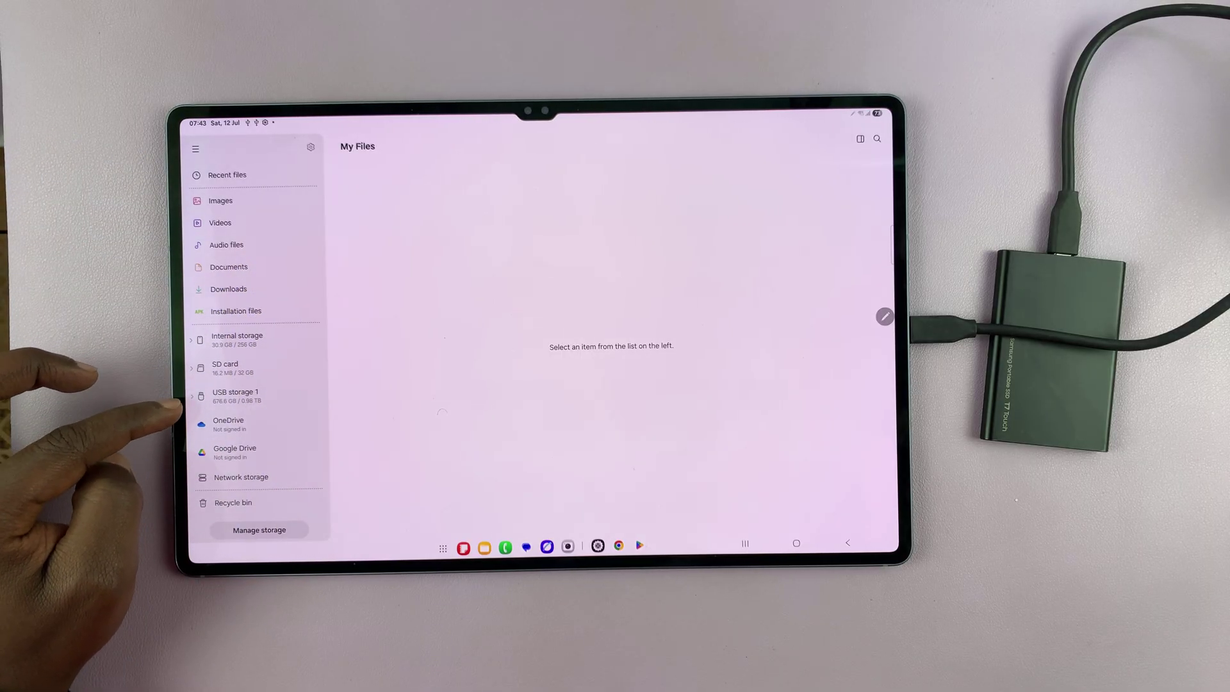
- Show USB storage 1's folders (Android, Media, Photoz) and collapse its sidebar tree
left_click(235, 394)
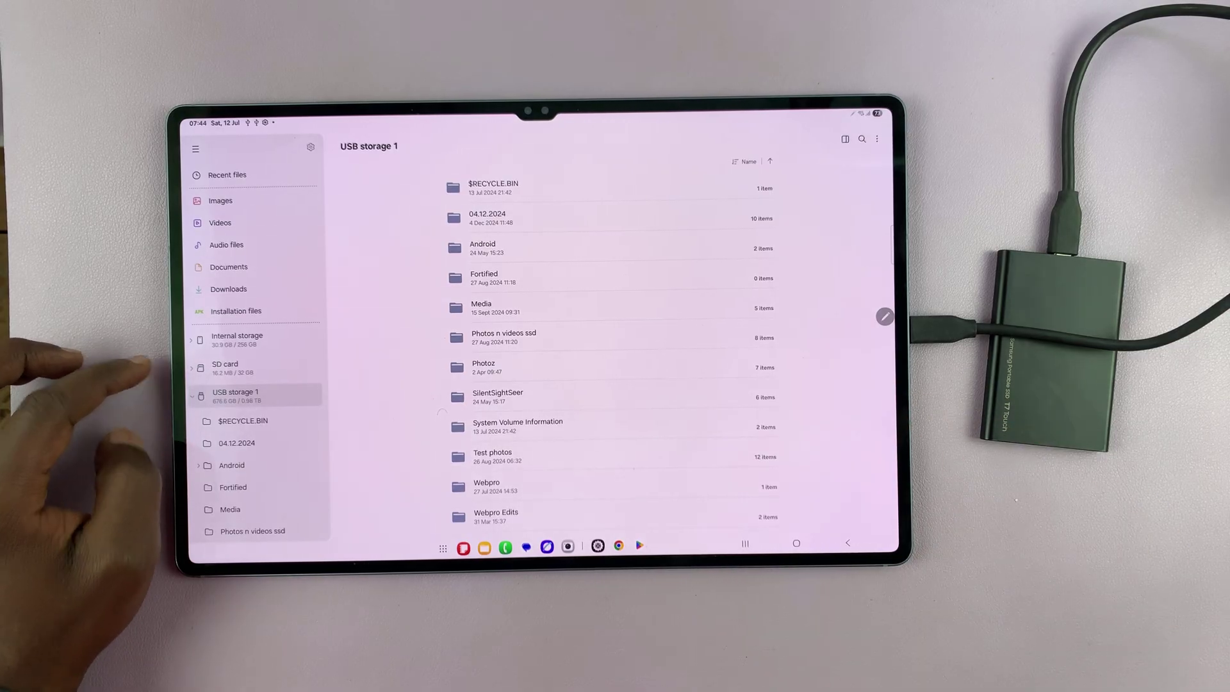
left_click(191, 396)
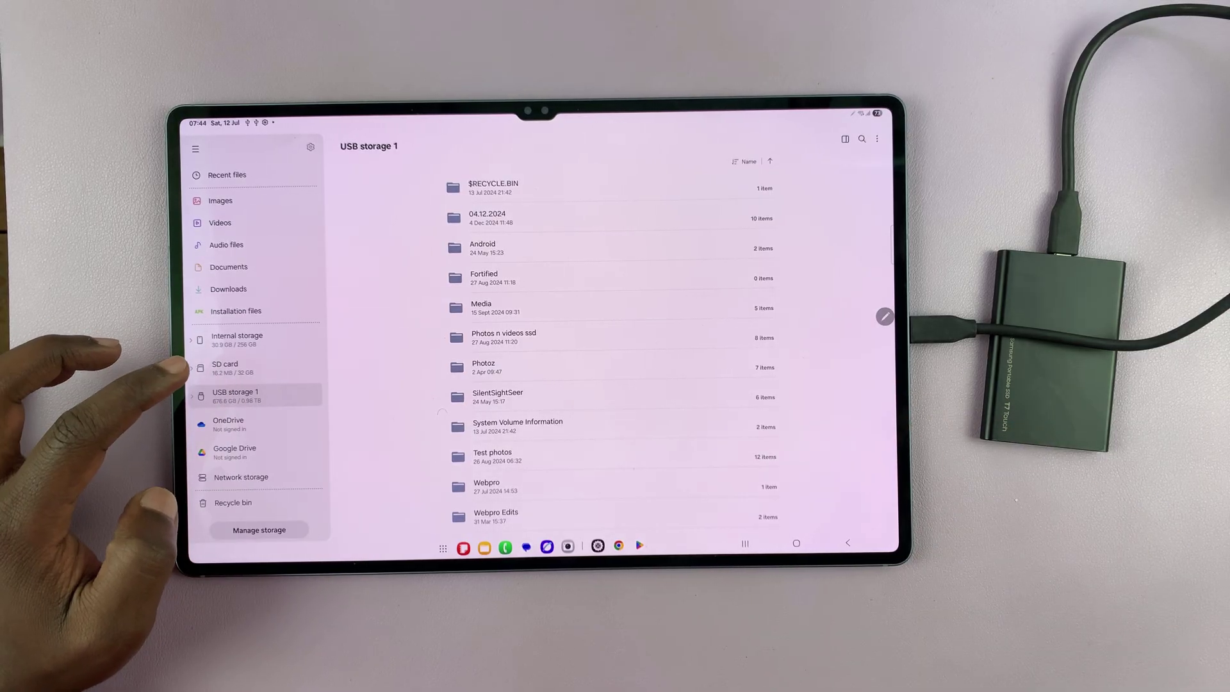
scroll(610, 385, "up", 3)
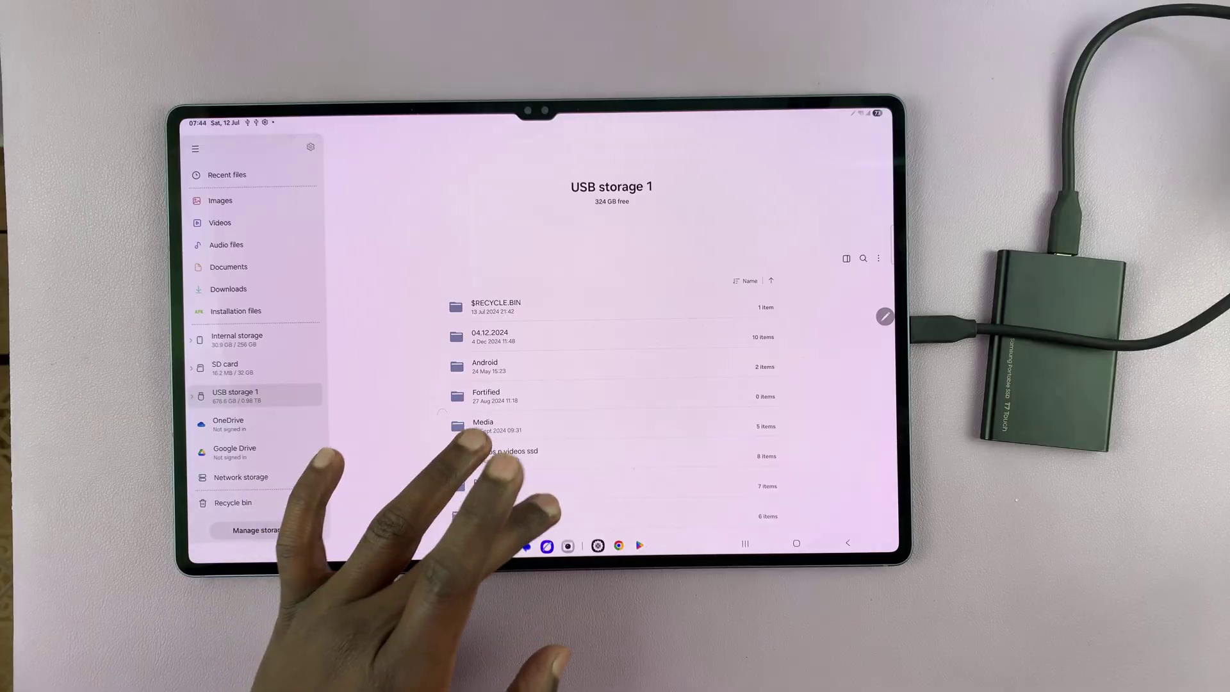
scroll(611, 384, "down", 2)
scroll(610, 385, "down", 2)
scroll(611, 384, "down", 2)
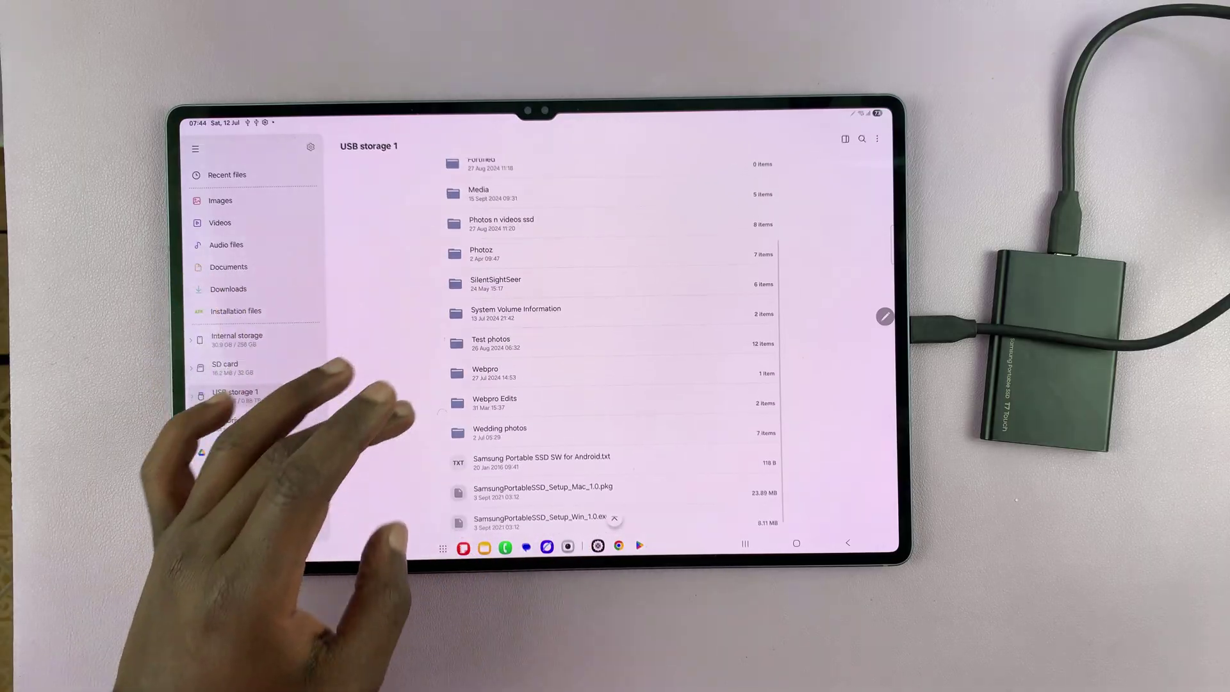
scroll(610, 385, "up", 2)
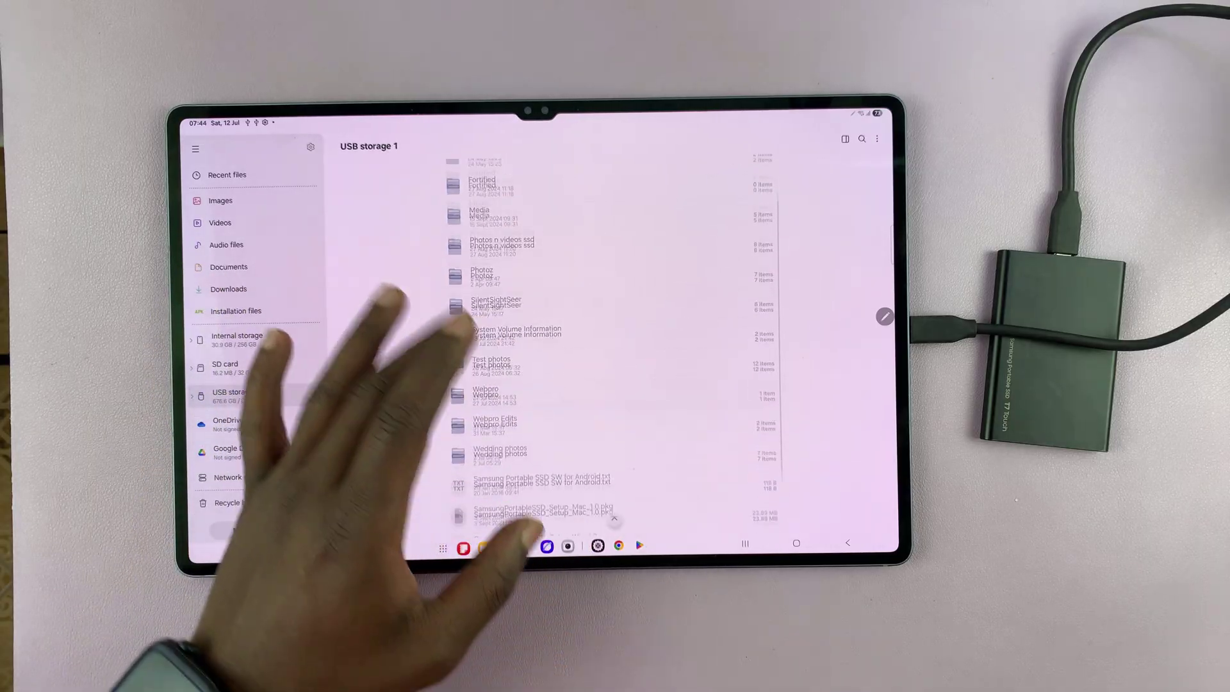
scroll(610, 337, "up", 2)
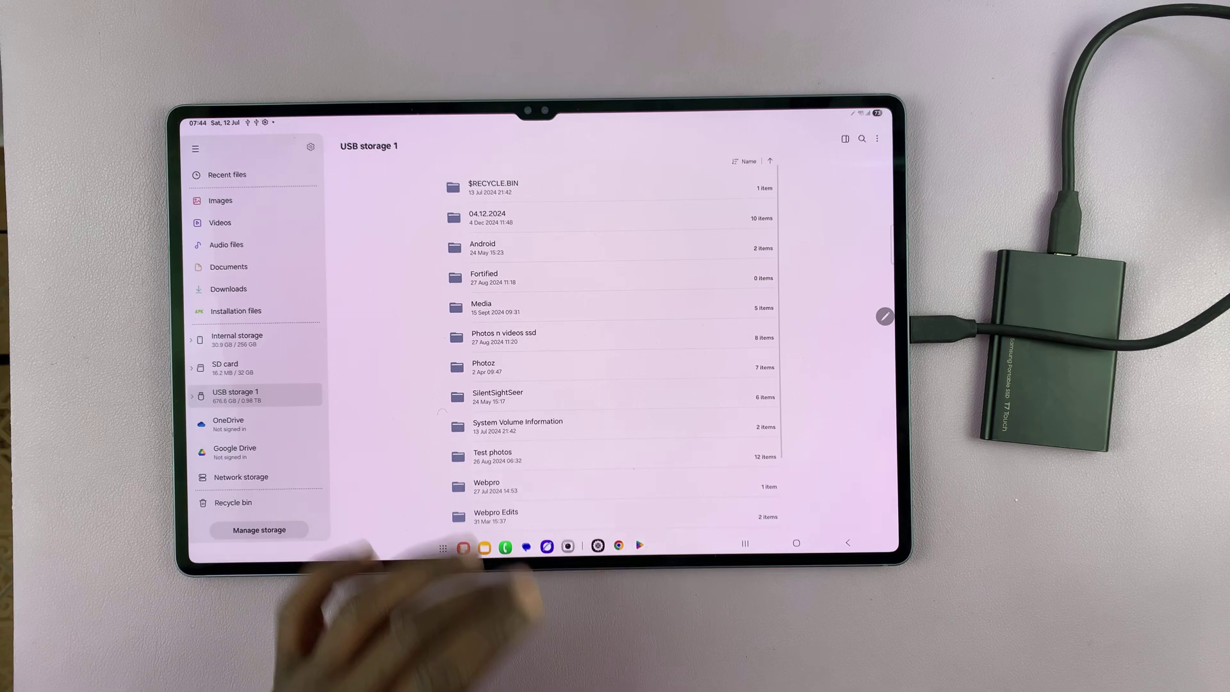
scroll(611, 384, "down", 3)
scroll(611, 385, "up", 3)
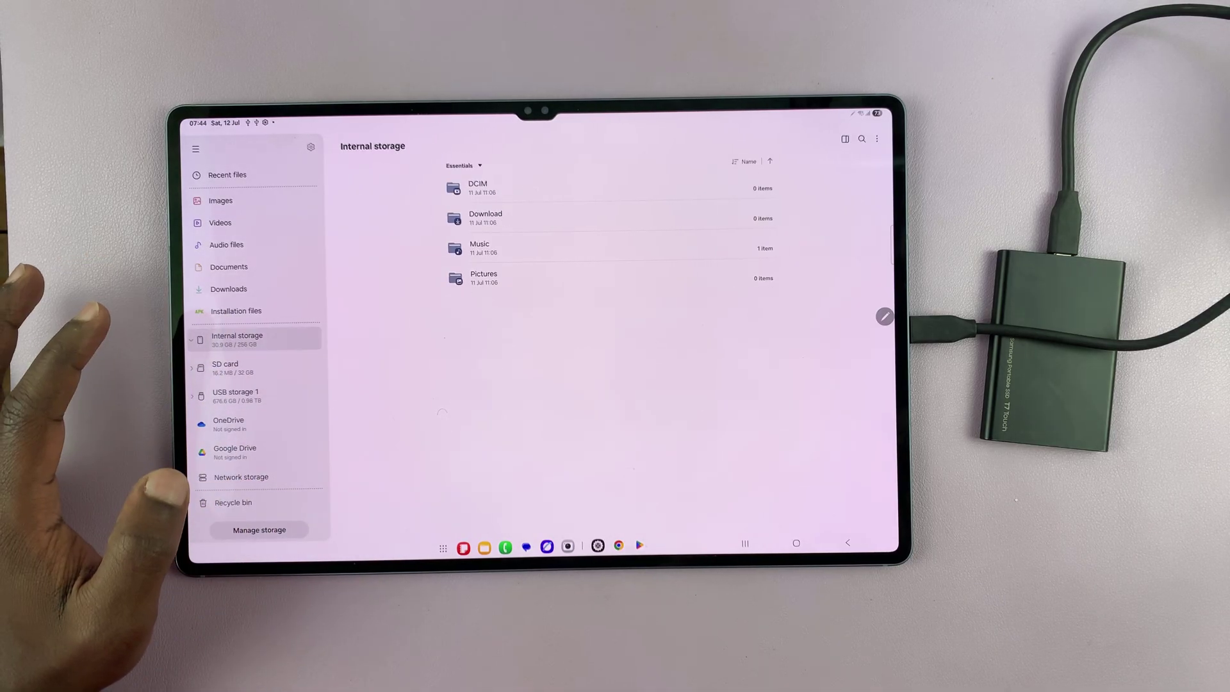
- Browse the DCIM folder in internal storage before returning to USB storage 1
left_click(478, 184)
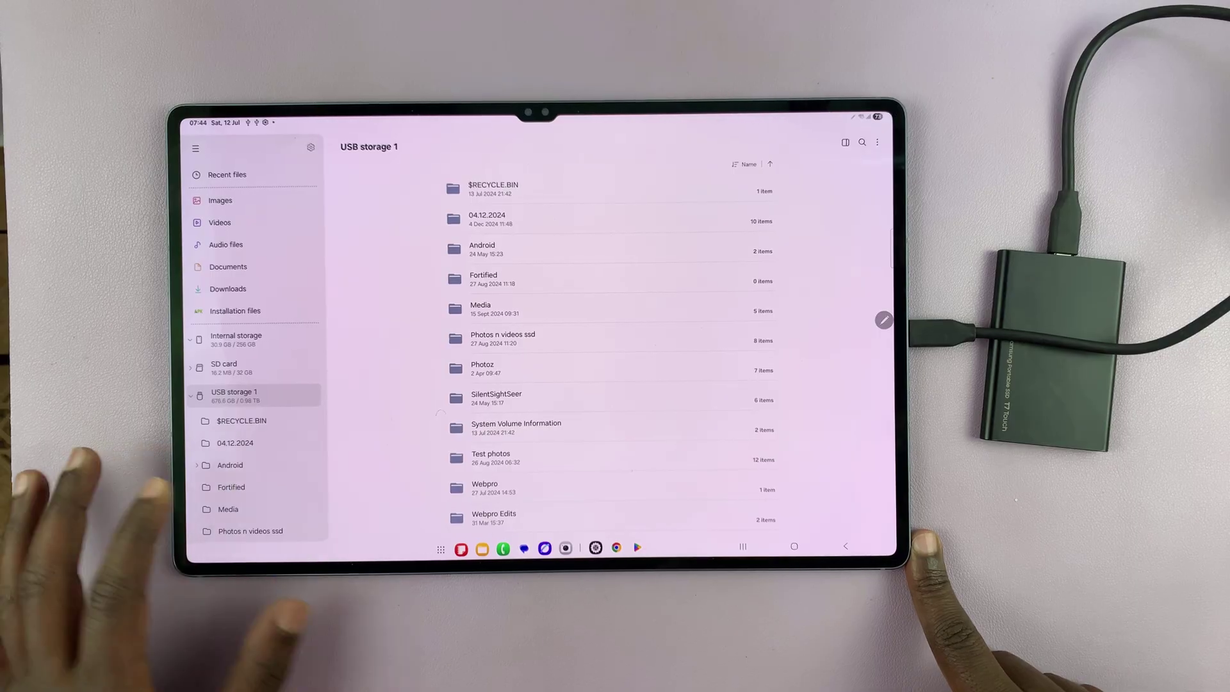
scroll(611, 365, "up", 3)
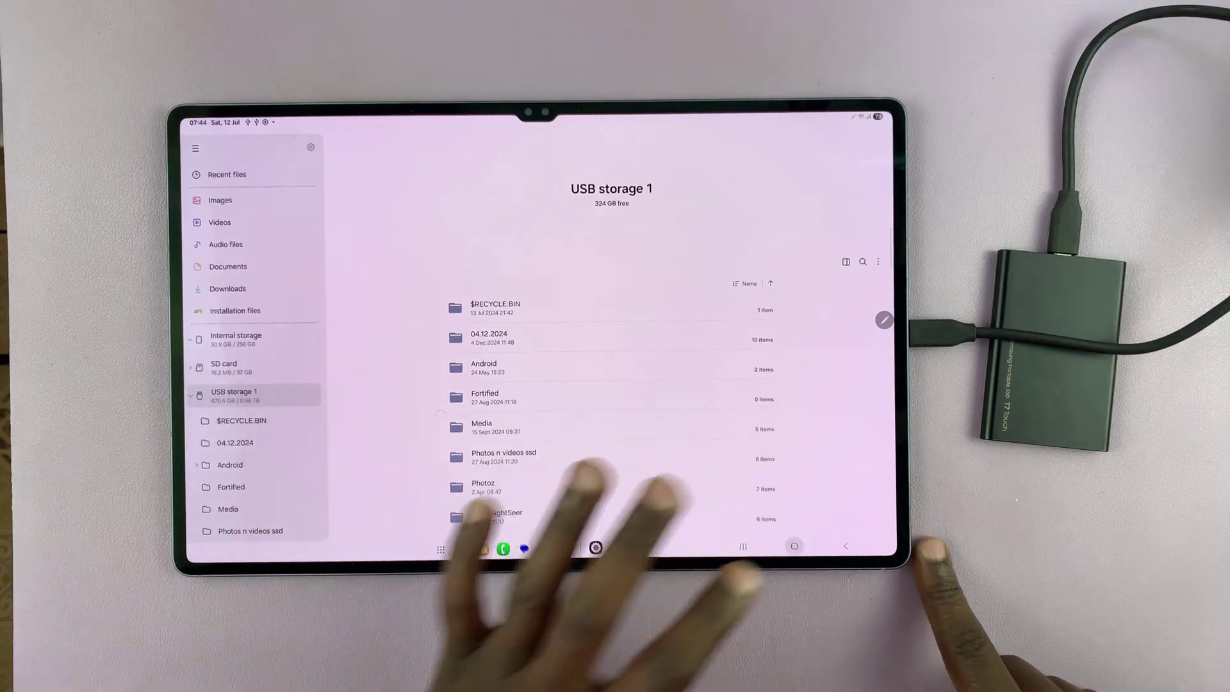
- Leave My Files via the Home button, landing back on the home screen
left_click(794, 546)
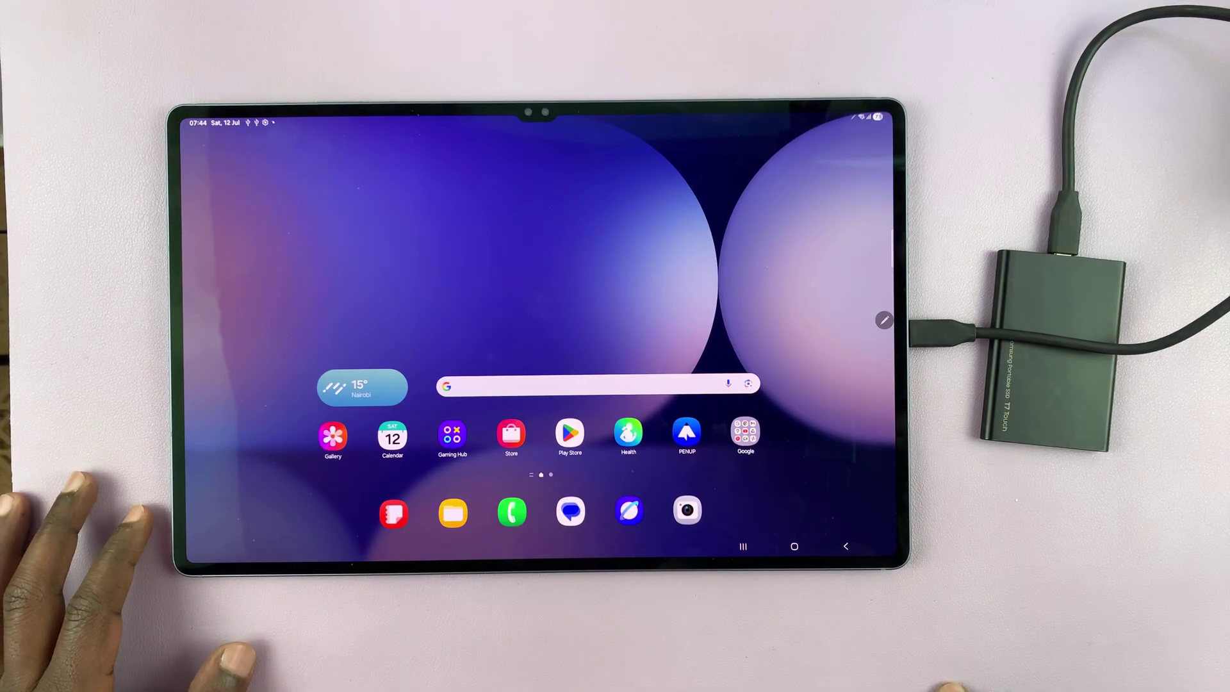